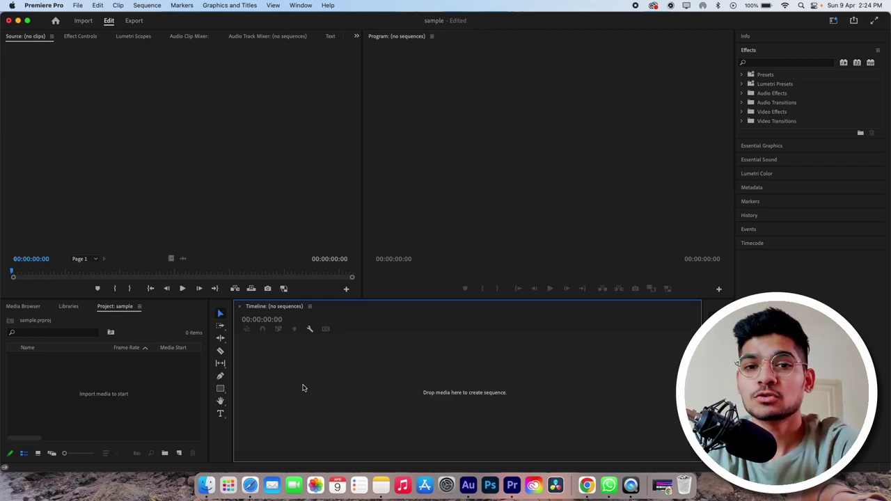
Import bg.mp4 and green.mp4 from the Finder green screen folder into the Project panel.
click(207, 484)
drag(526, 134, 360, 136)
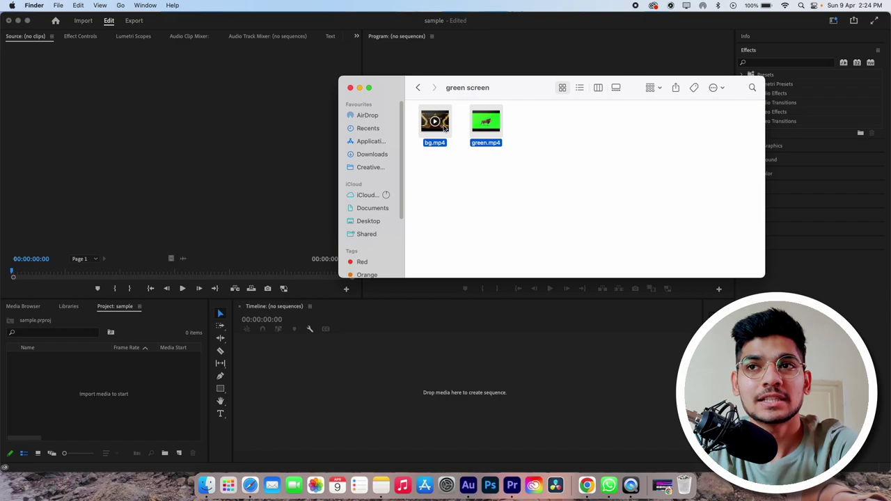
drag(442, 128, 131, 376)
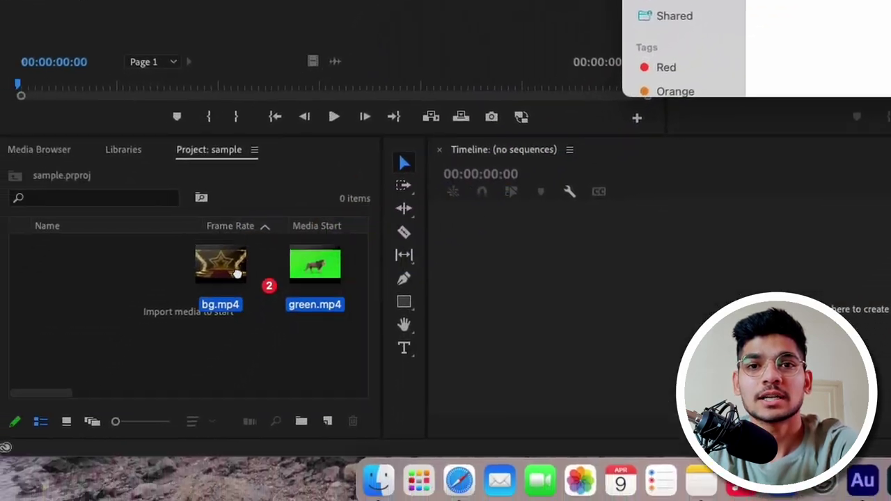
drag(238, 275, 168, 303)
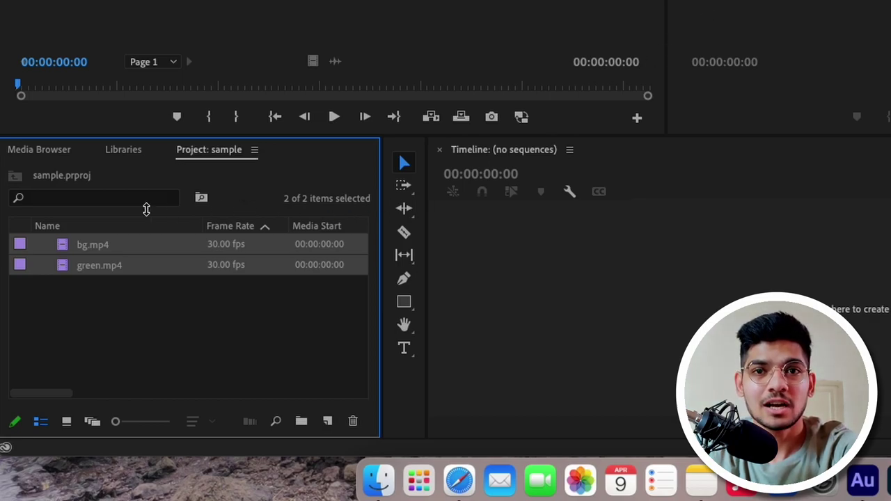
Create a sequence named bg from bg.mp4 on V1 and bring green.mp4 toward V2.
click(151, 337)
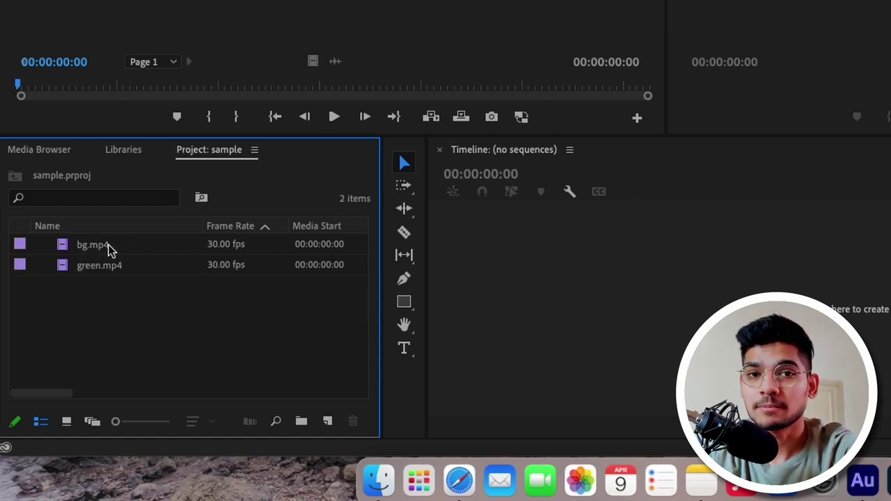
mouse_move(107, 250)
mouse_down()
mouse_move(428, 322)
mouse_move(527, 302)
mouse_up()
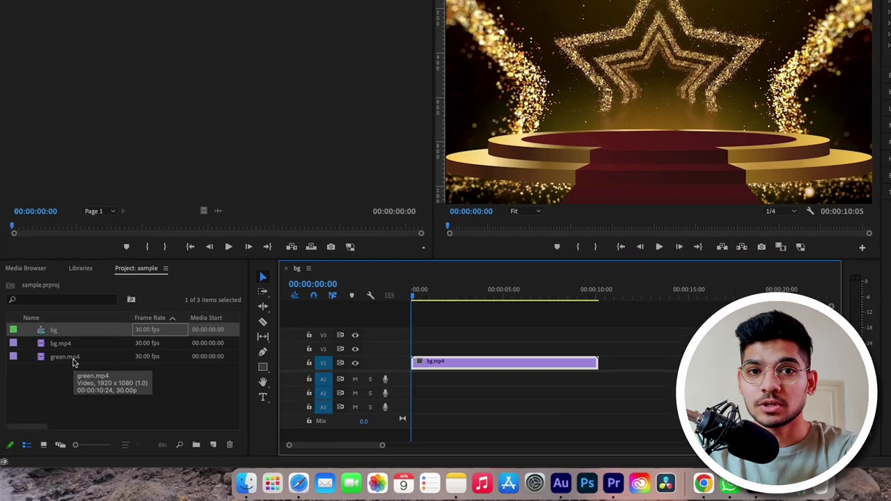
drag(62, 383, 351, 373)
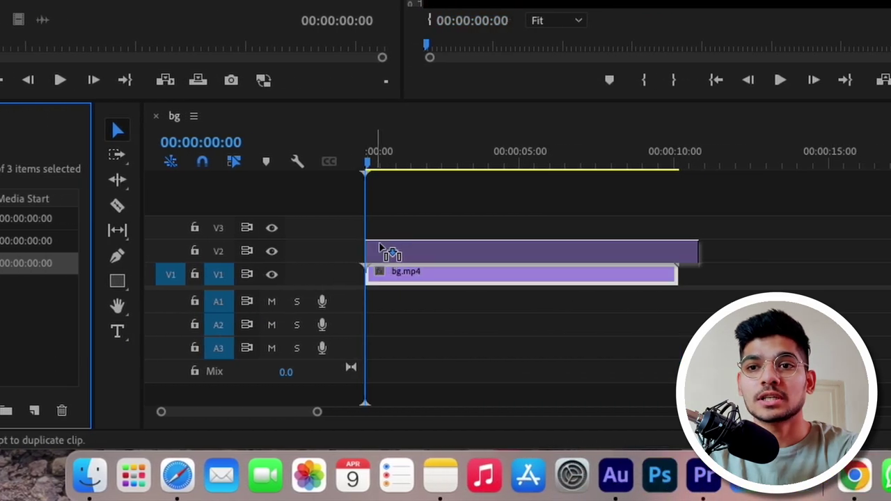
Place green.mp4 on V2 above bg.mp4, briefly shift it later, then realign it to 00:00.
drag(379, 248, 332, 256)
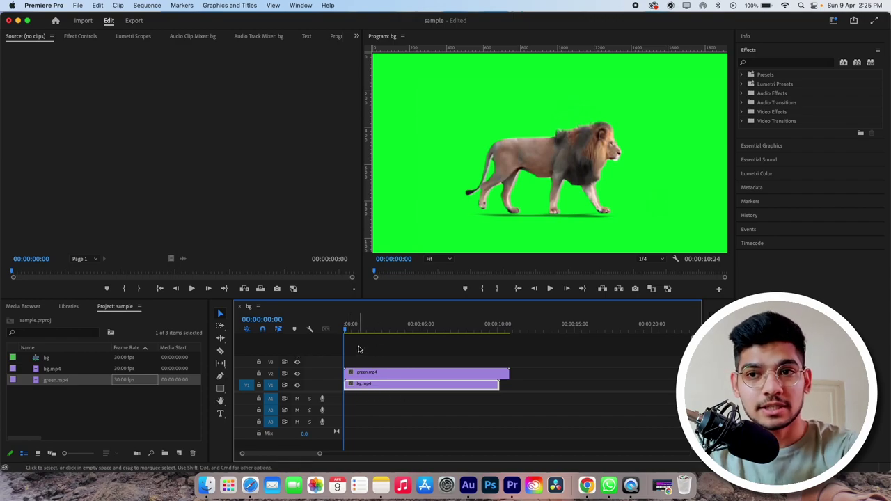
drag(355, 373, 437, 372)
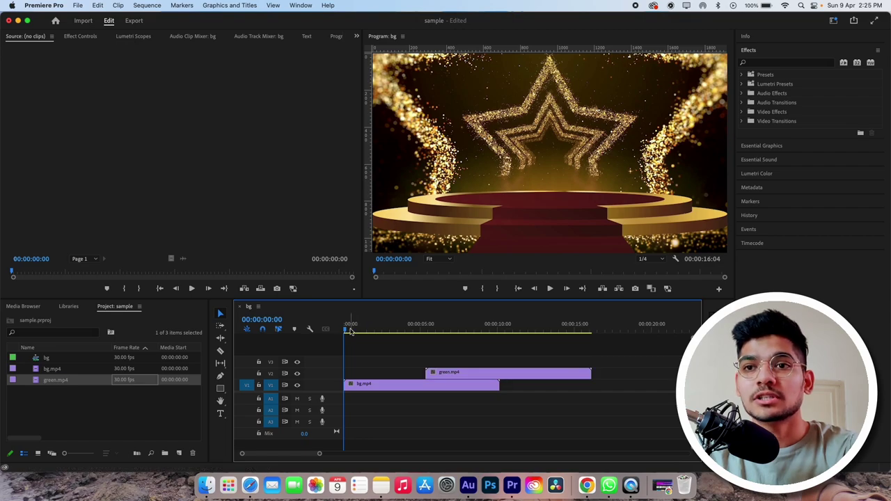
mouse_move(351, 331)
mouse_down()
mouse_move(415, 343)
mouse_move(345, 335)
mouse_up()
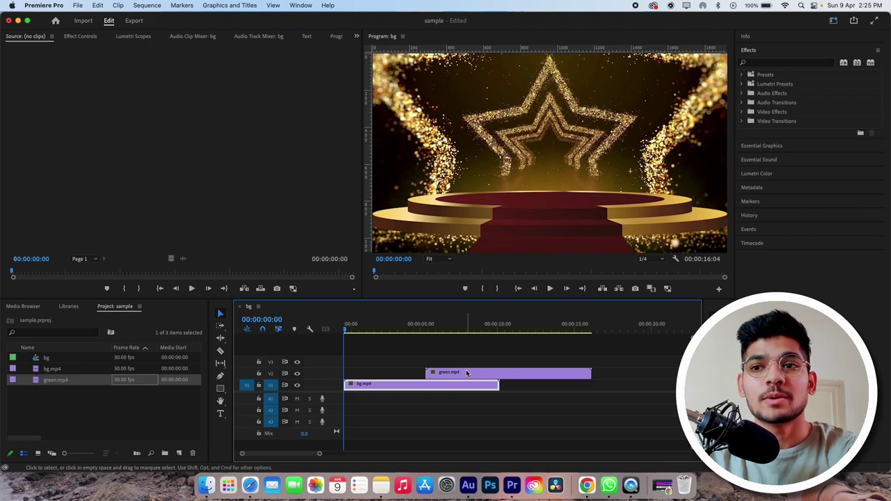
drag(467, 375, 402, 376)
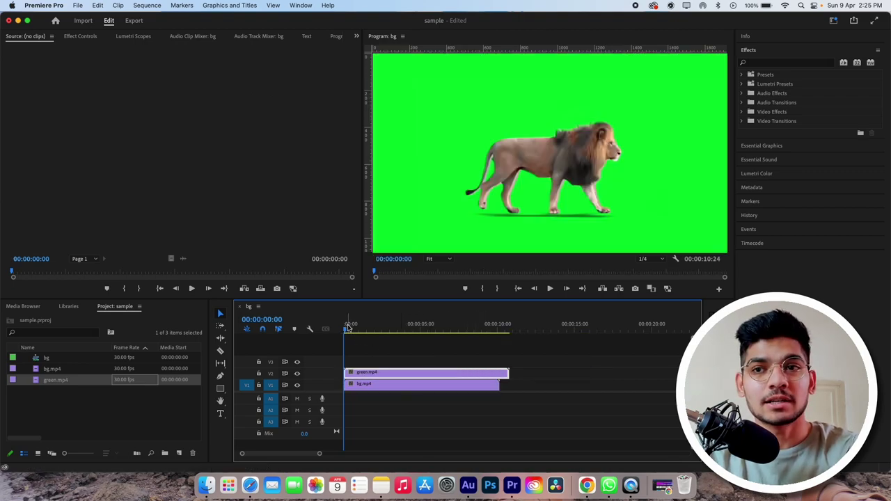
drag(383, 331, 430, 337)
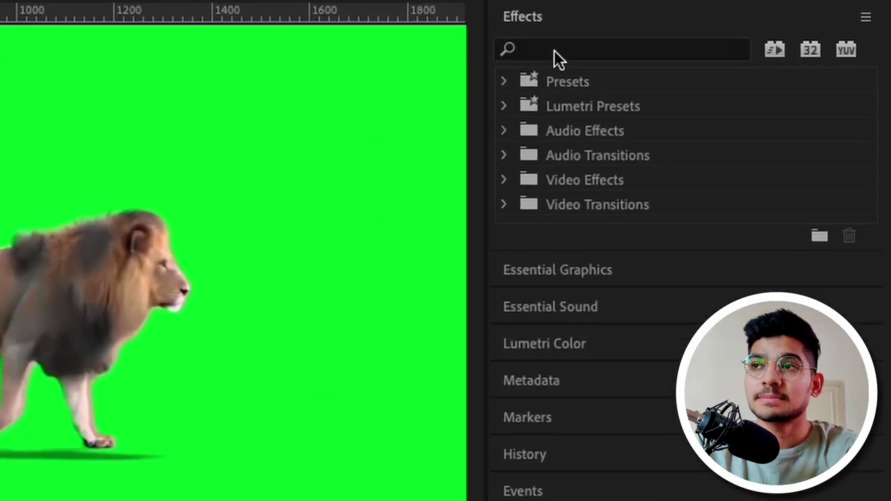
Switch to the Window > Workspaces > All Panels workspace with the Effects search field ready.
click(556, 48)
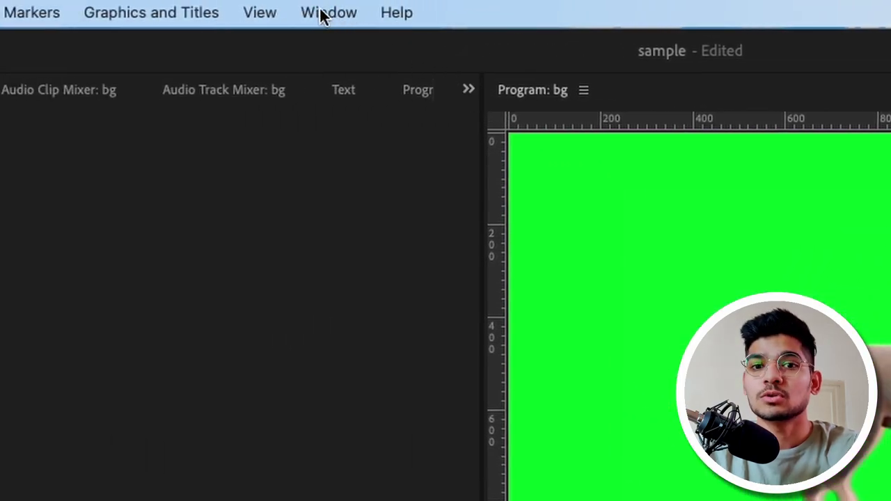
click(321, 16)
mouse_move(290, 41)
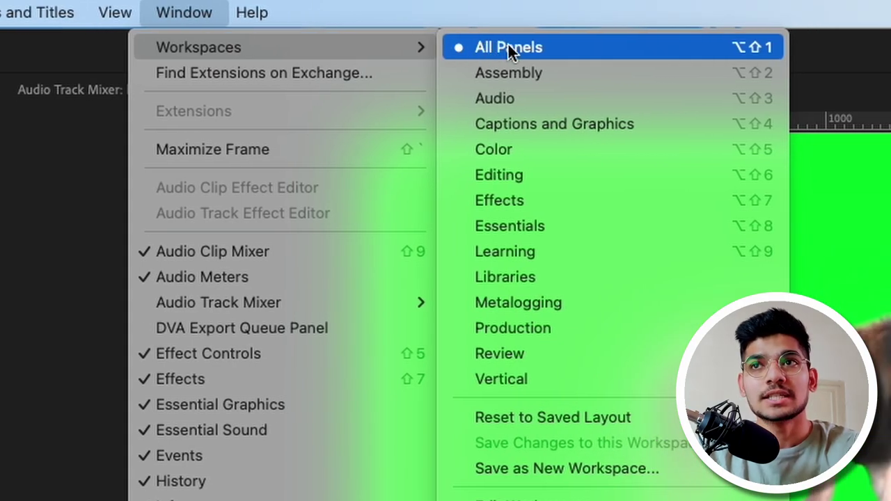
click(508, 44)
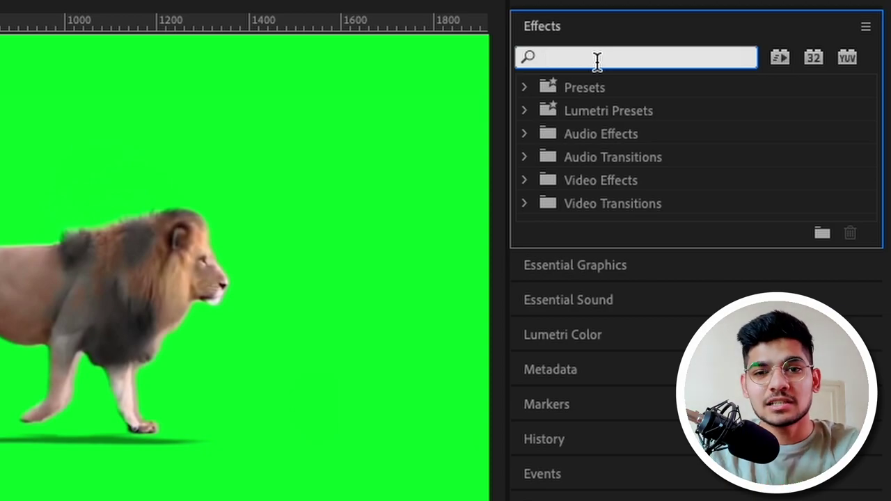
Search Effects for 'key' and drop Ultra Key onto the green.mp4 clip.
text(key)
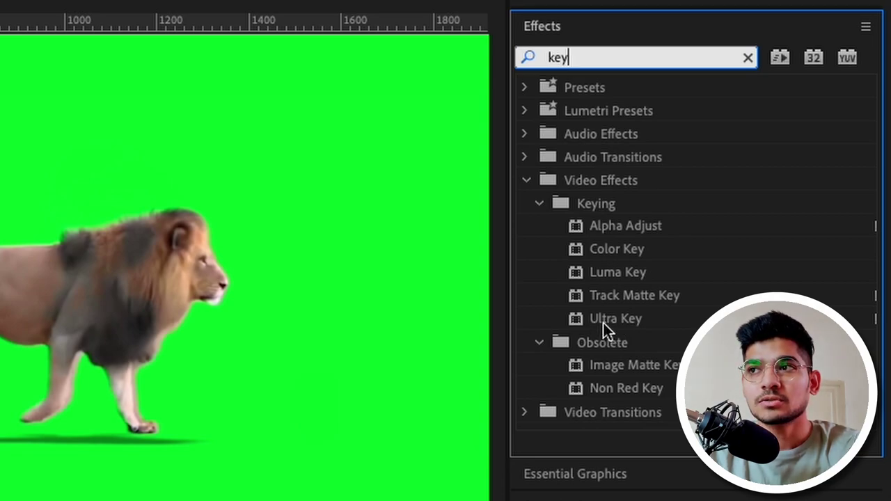
mouse_move(603, 320)
mouse_down()
mouse_move(259, 241)
mouse_move(201, 313)
mouse_up()
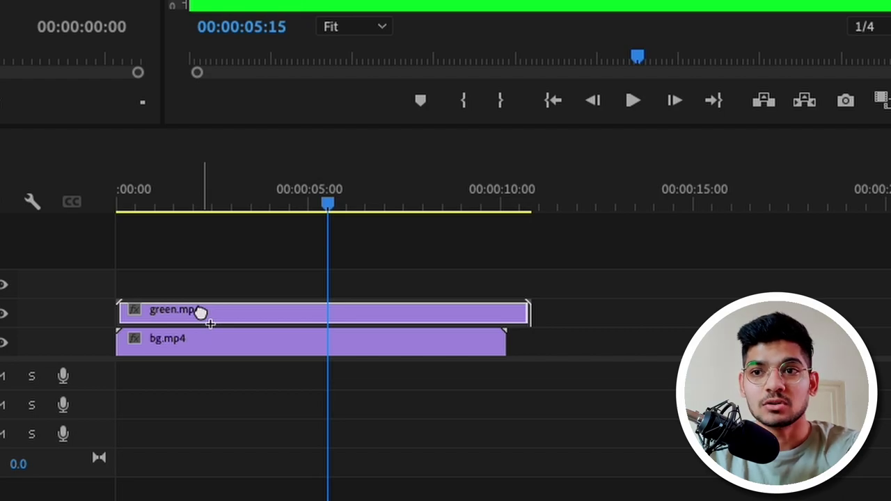
drag(200, 312, 202, 314)
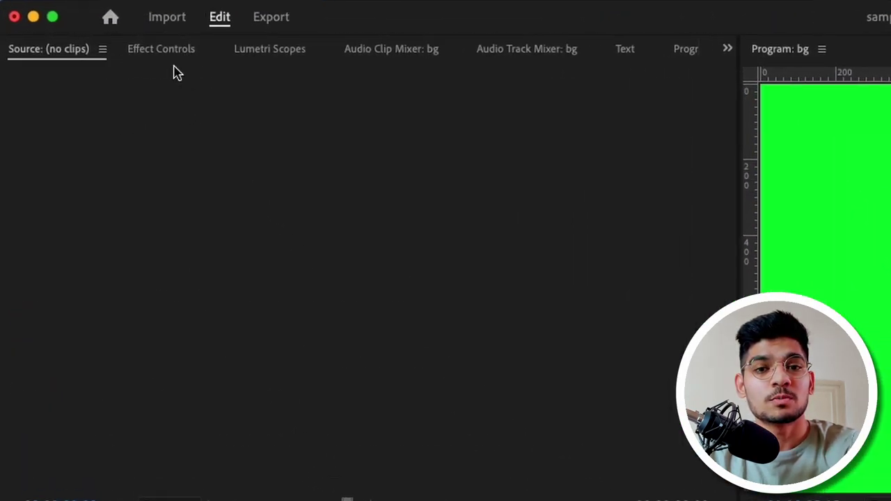
In green.mp4's Effect Controls, take the Ultra Key Key Color eyedropper to sample the green.
click(167, 54)
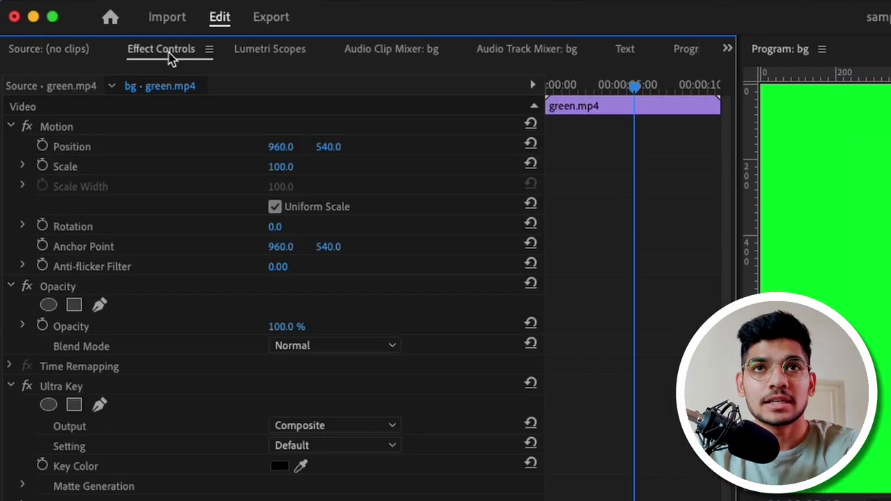
scroll(214, 366, down, 2)
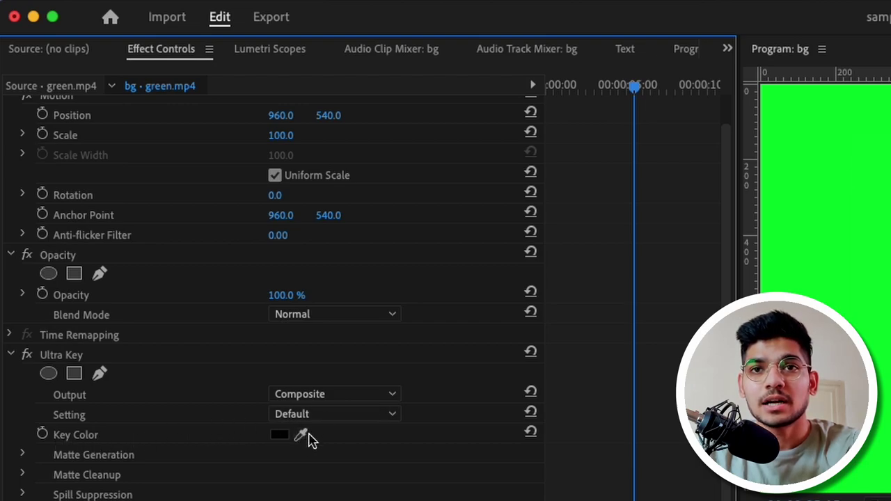
click(301, 435)
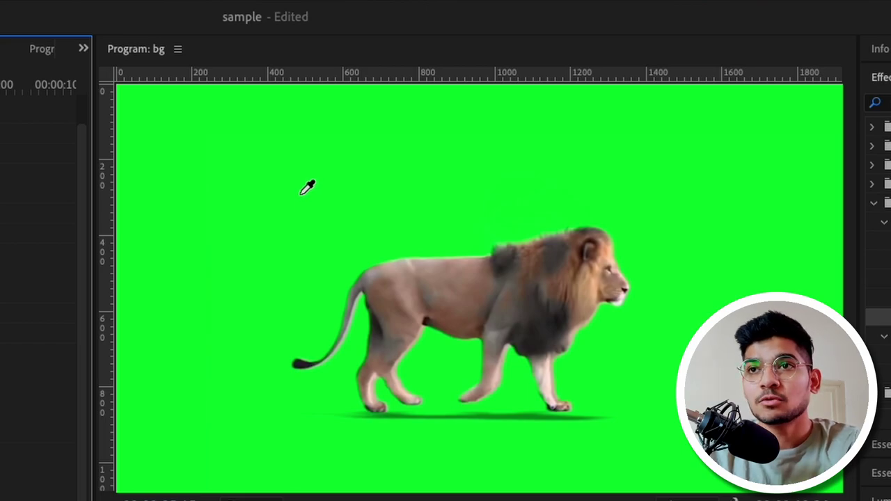
click(246, 213)
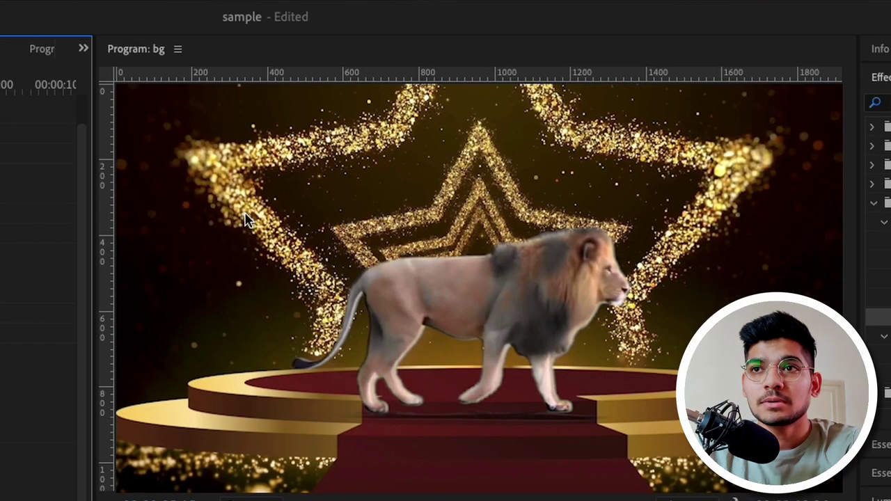